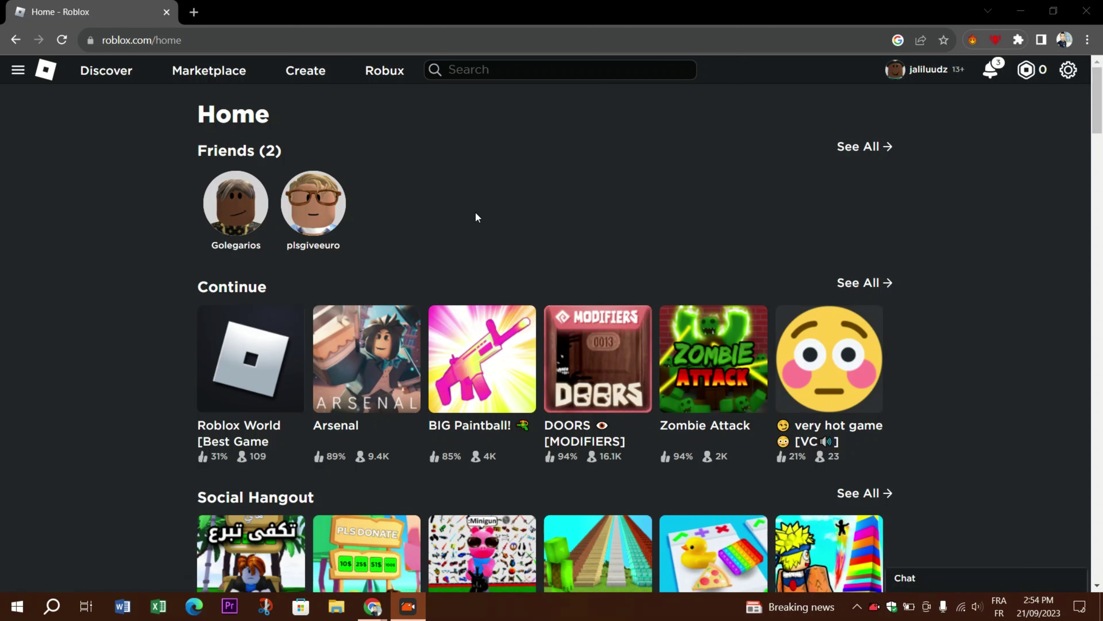
Step: Scroll the Roblox home page, then go to your own profile through the username in the top bar
scroll(408, 191, "down", 2)
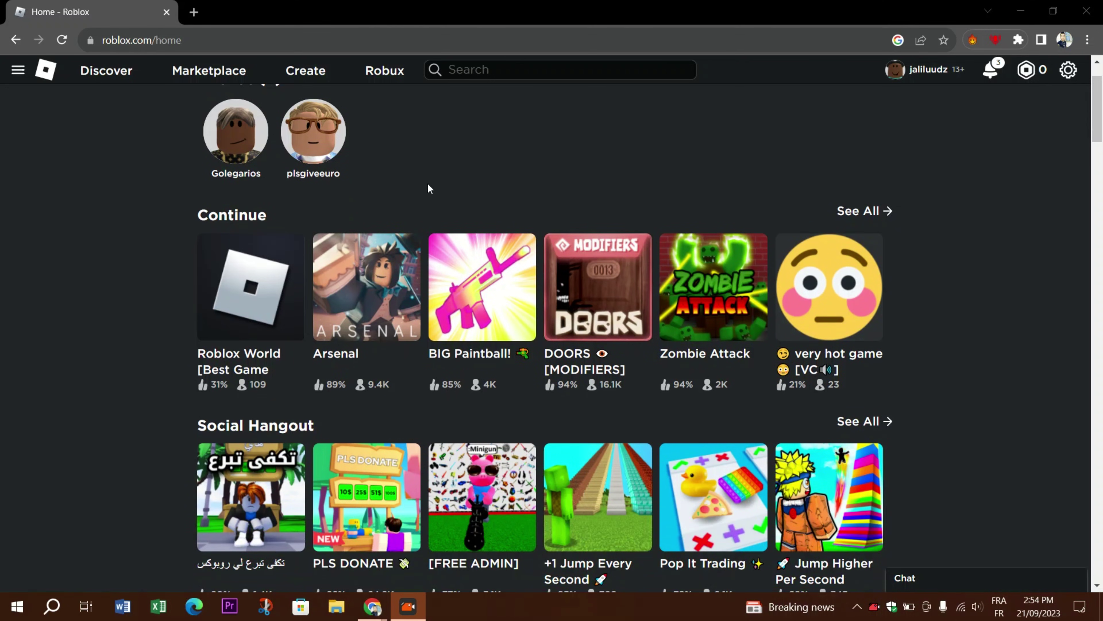
scroll(428, 188, "up", 2)
scroll(674, 163, "down", 2)
scroll(893, 105, "up", 2)
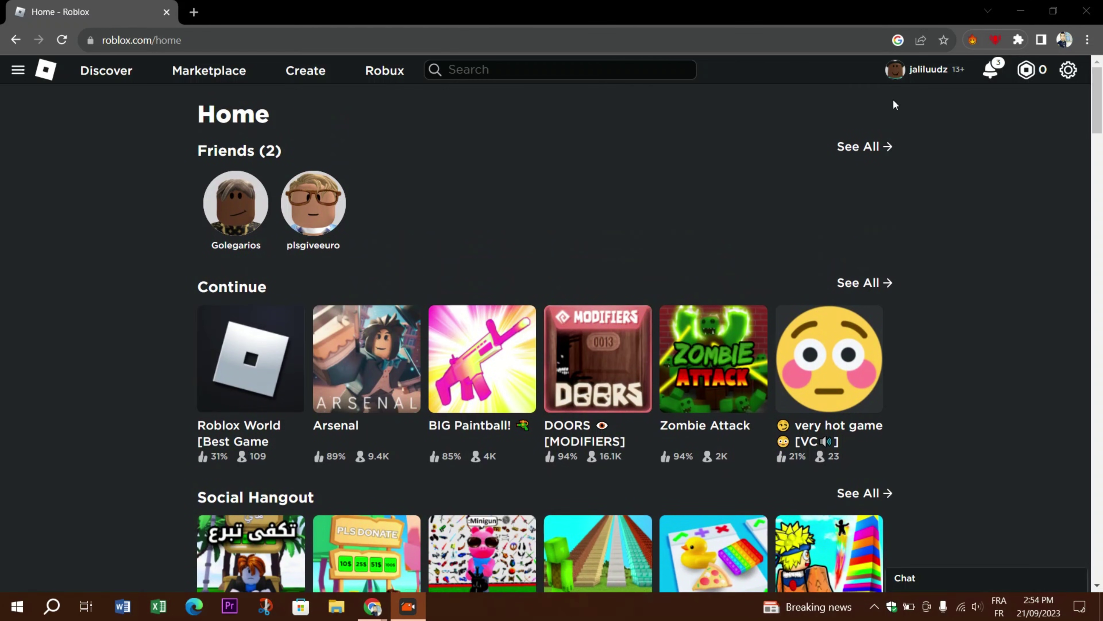
left_click(898, 70)
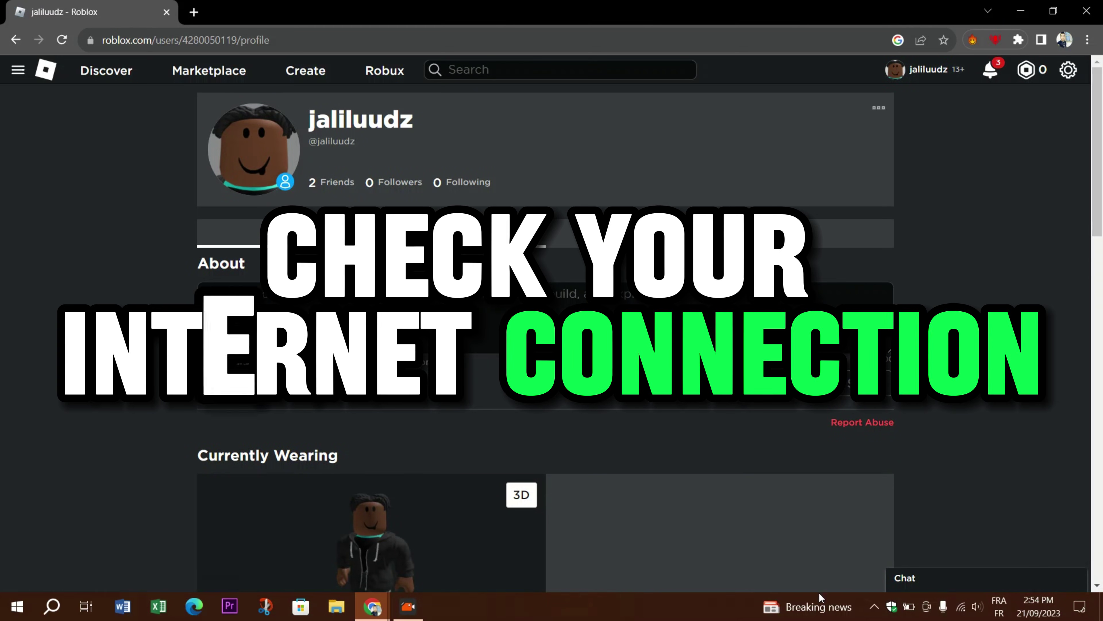
Step: Confirm Wi-Fi is connected in the taskbar network flyout, then reload the Roblox profile page
left_click(972, 618)
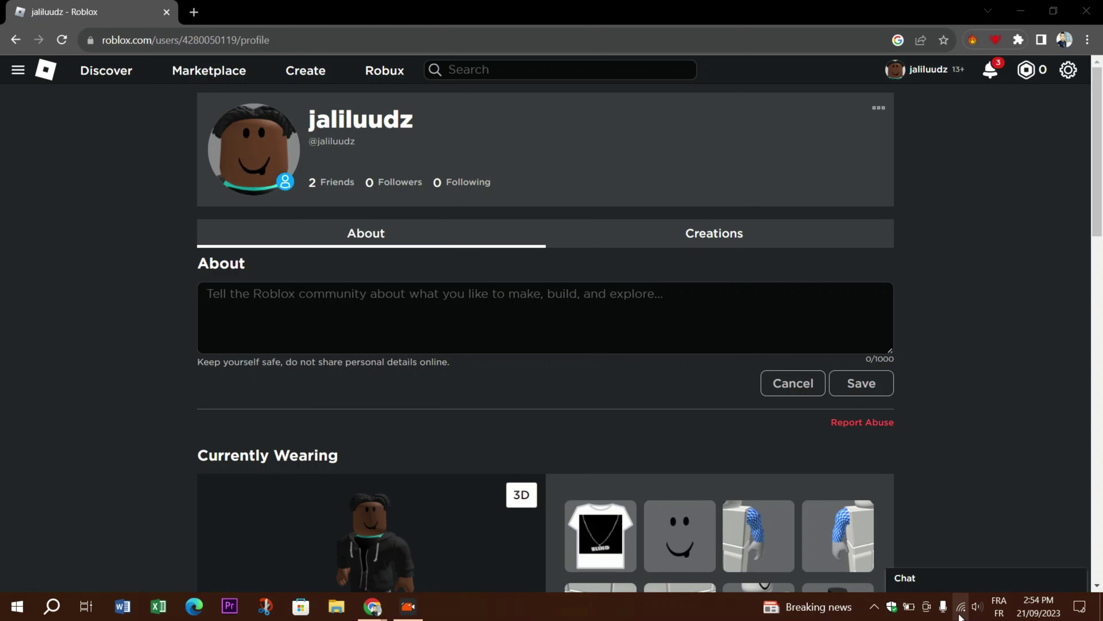
left_click(960, 609)
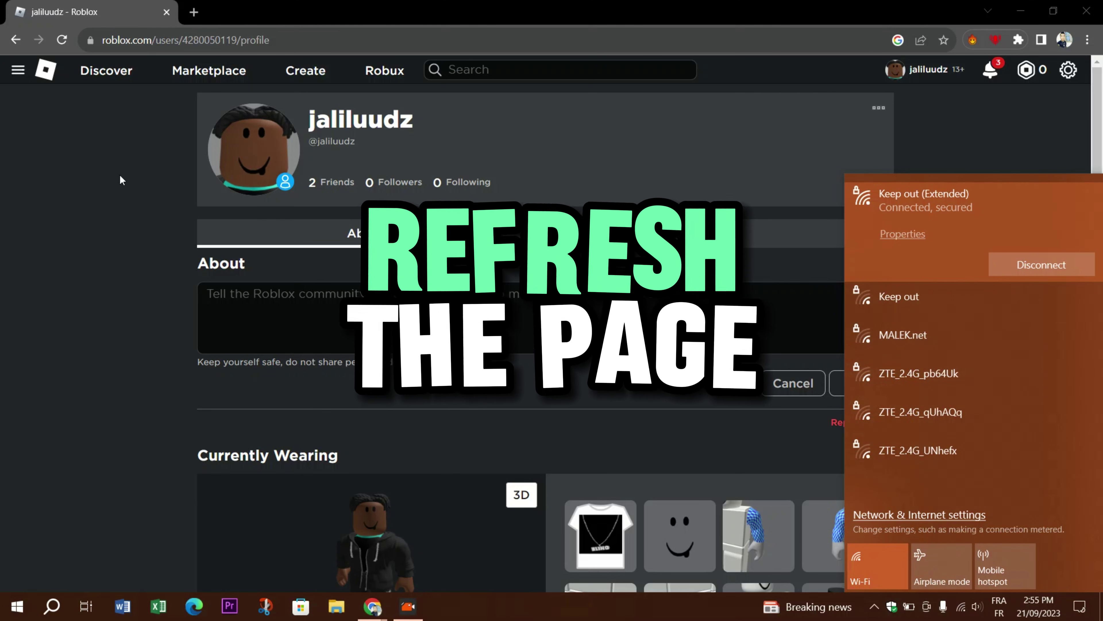
left_click(92, 226)
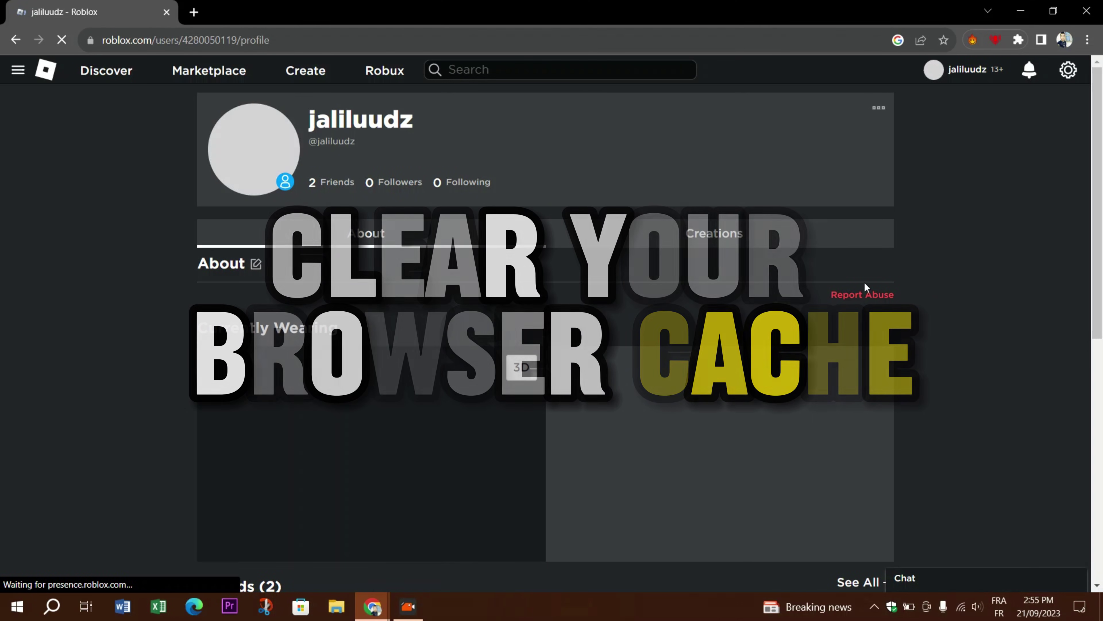
scroll(863, 282, "down", 2)
scroll(657, 177, "up", 2)
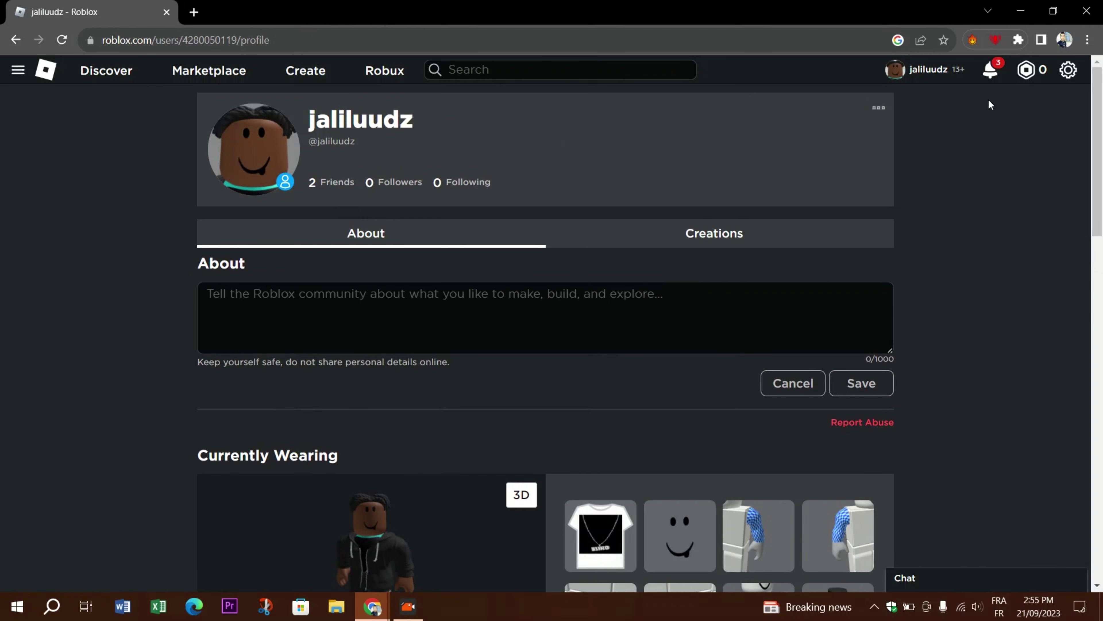
Step: Find Clear browsing data in Chrome settings by searching 'cl', then try Microsoft Edge's address bar
left_click(1088, 42)
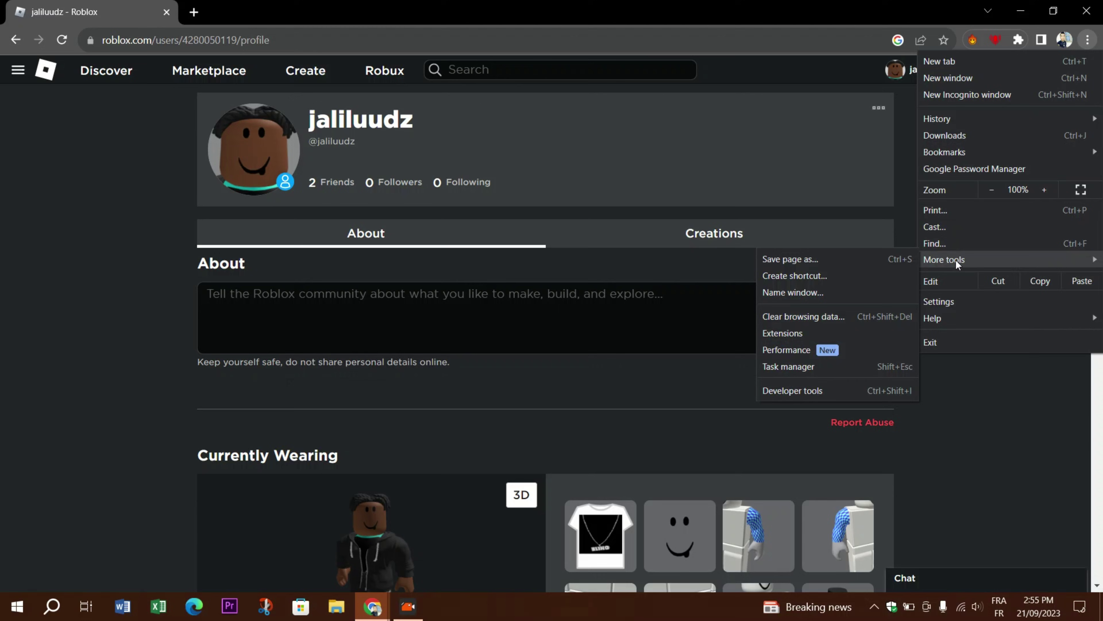
left_click(955, 301)
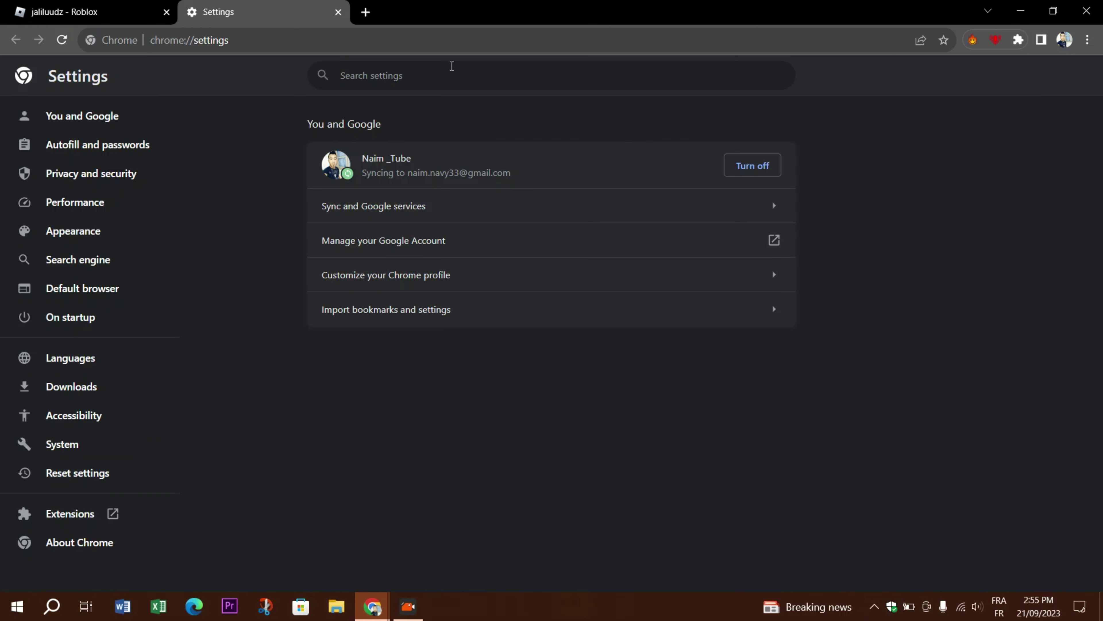
type("clear")
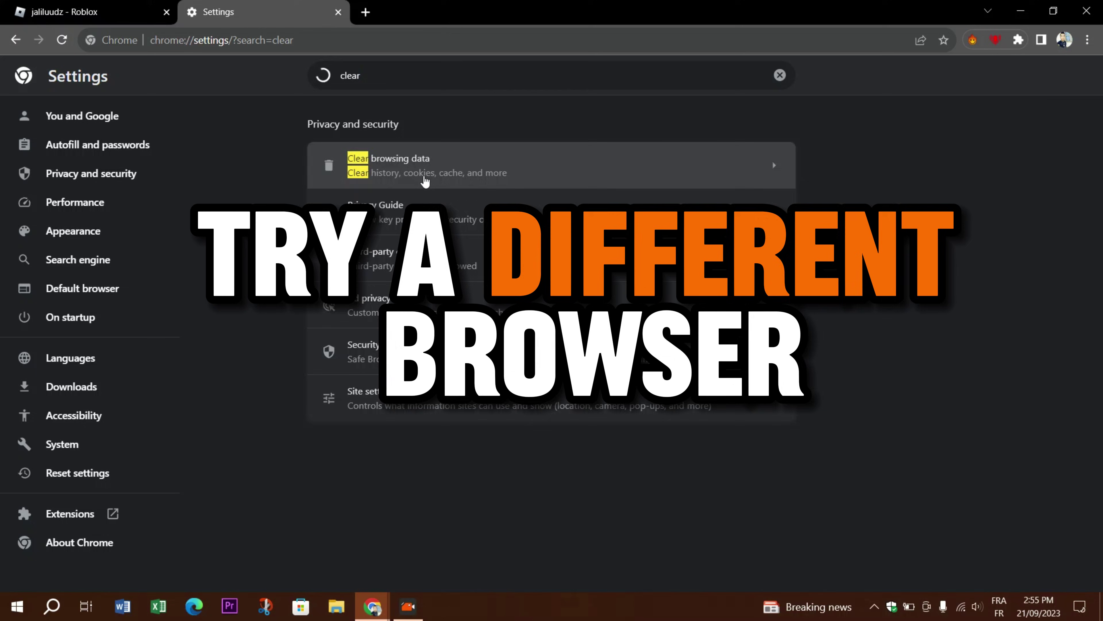
left_click(425, 181)
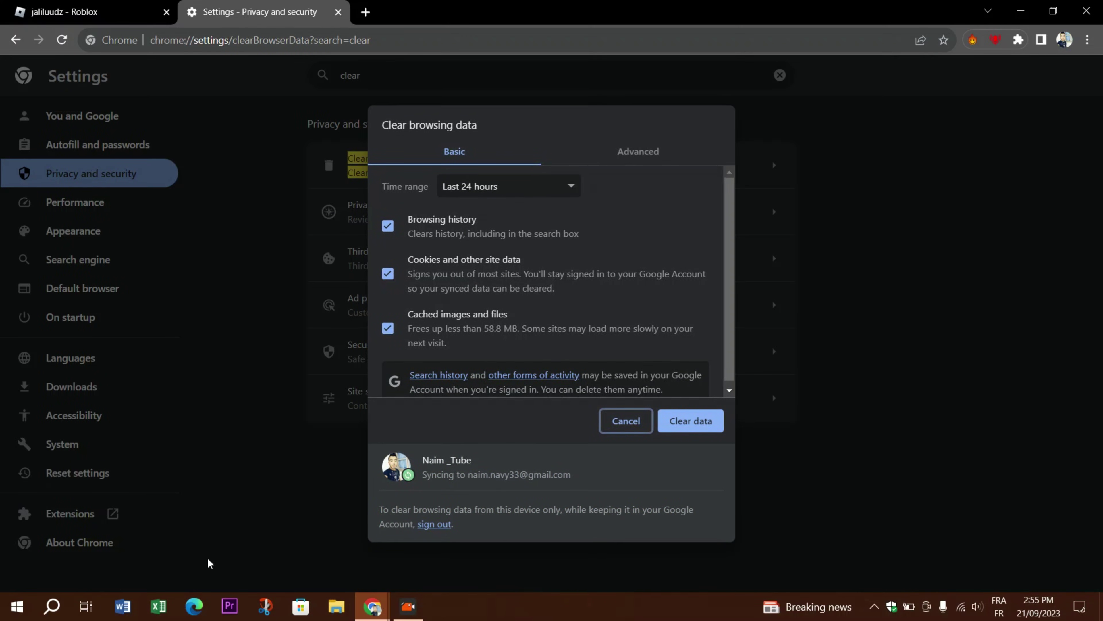
left_click(194, 606)
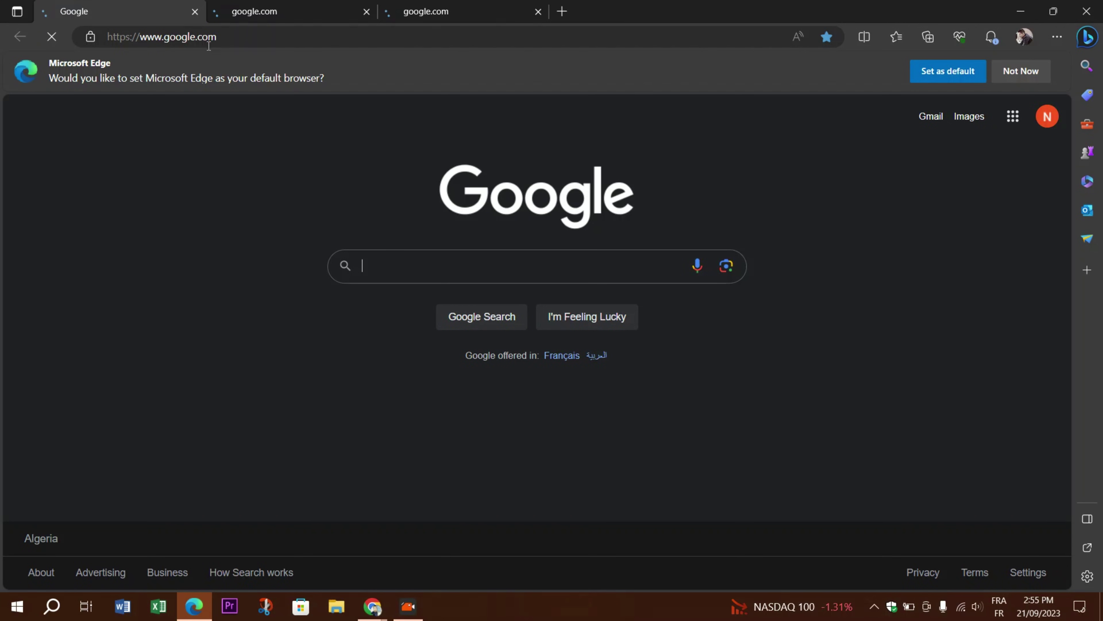
left_click(235, 39)
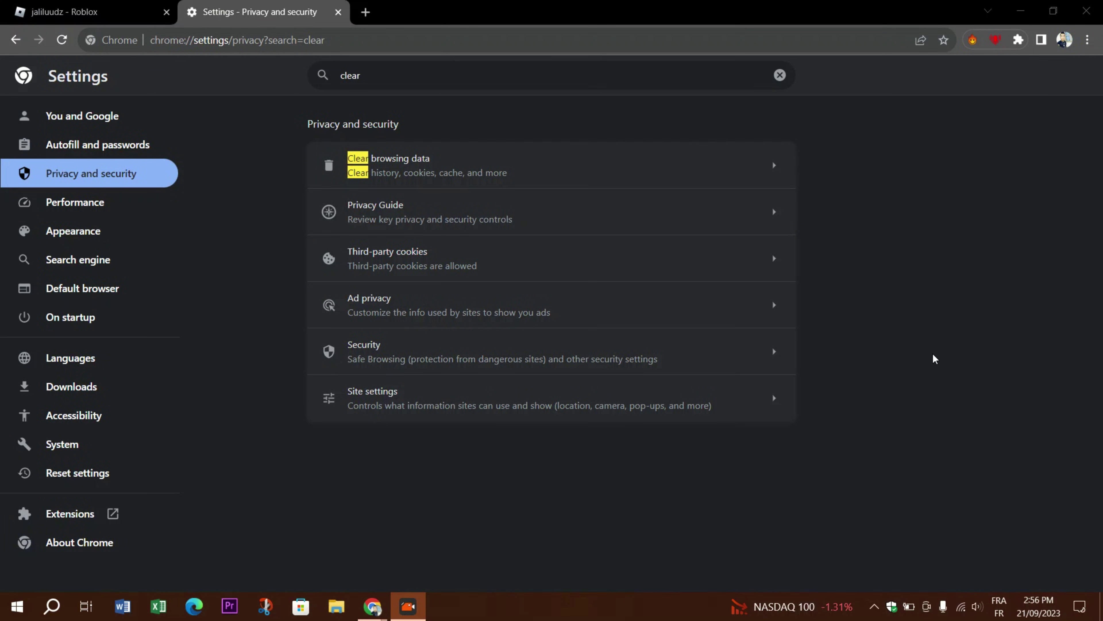
Step: Bring Chrome back into focus and switch to the Roblox profile tab
left_click(240, 551)
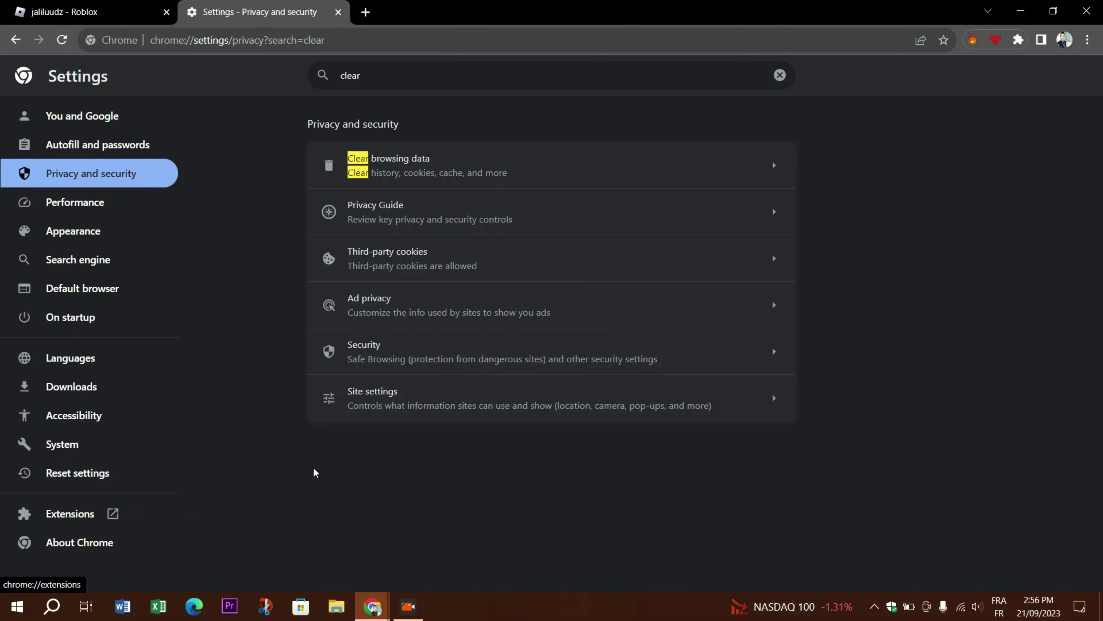
left_click(67, 8)
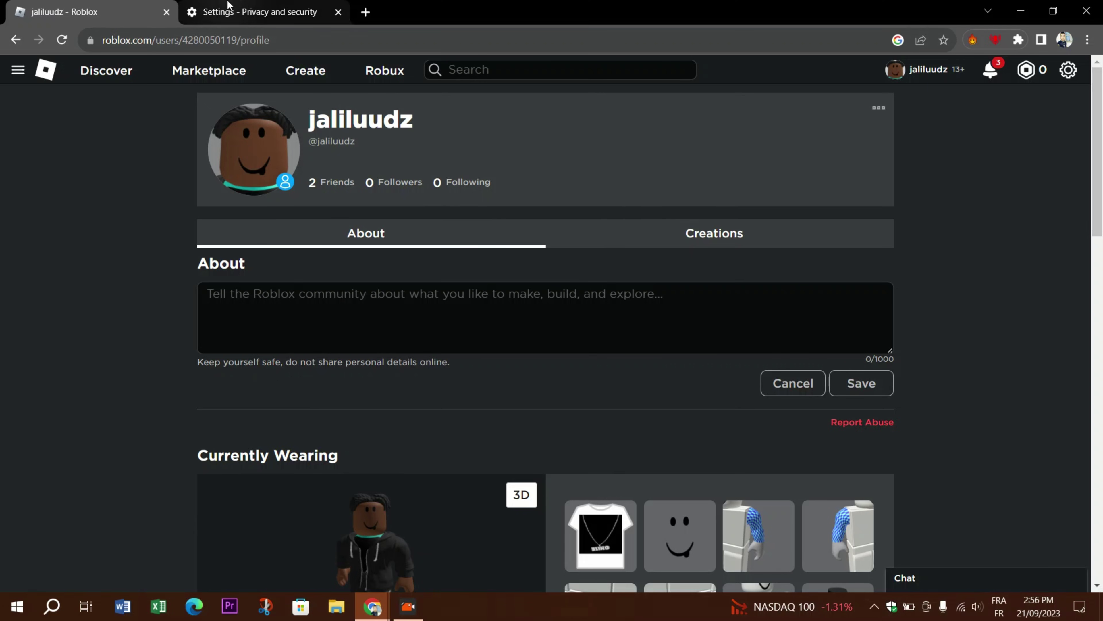
Step: Search Google for 'roblox latest update' from the settings tab and scroll the results
left_click(231, 11)
left_click(237, 46)
type("roblox a")
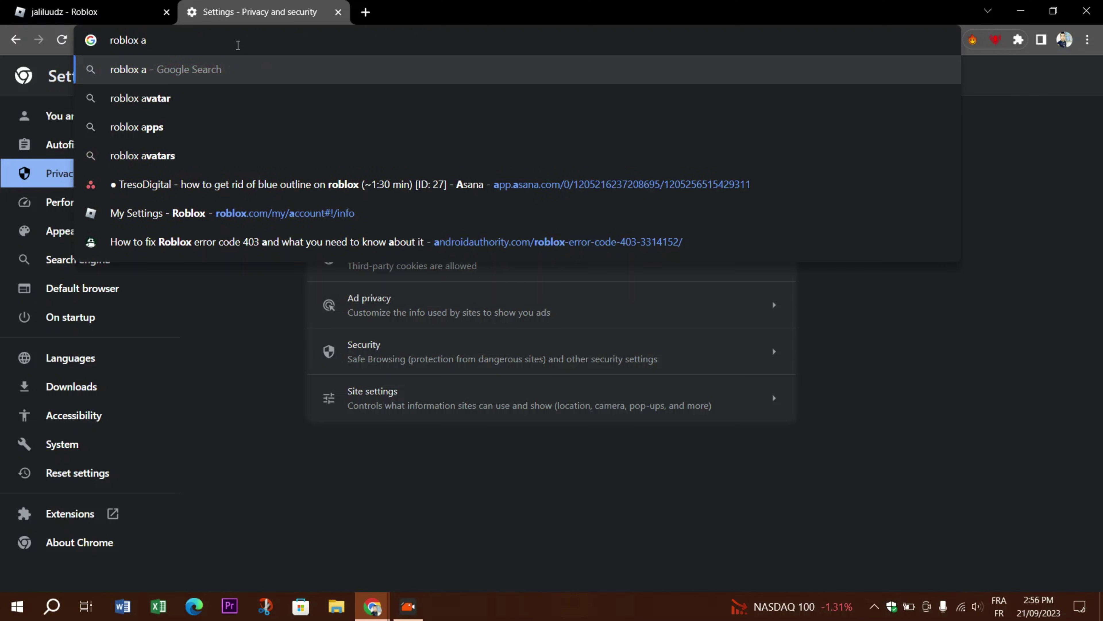
key("BackSpace")
type("lates")
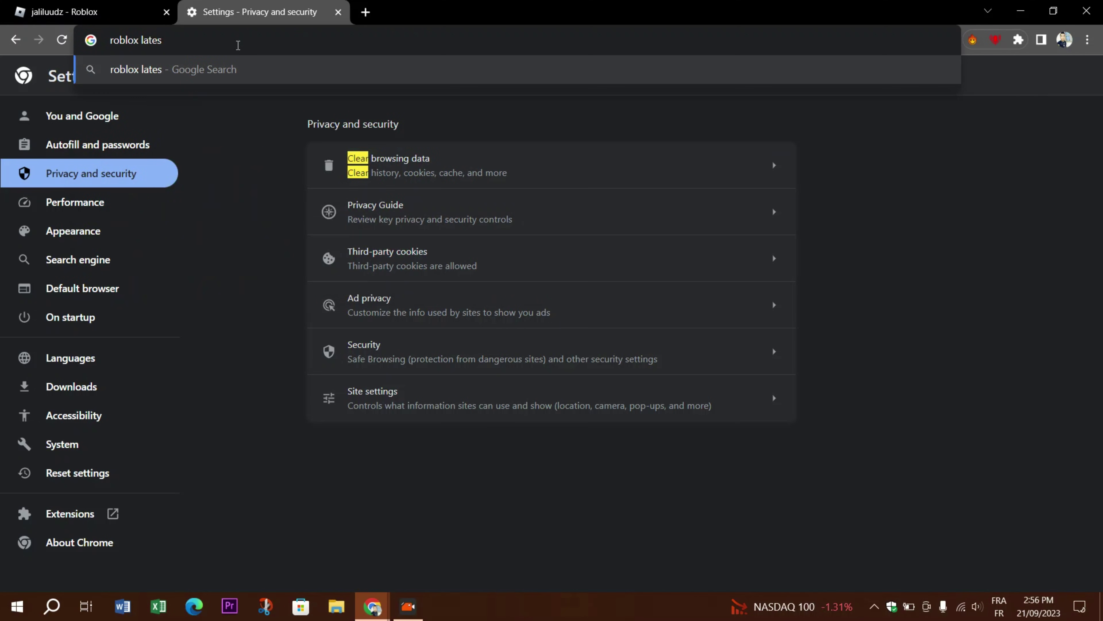
type("t update")
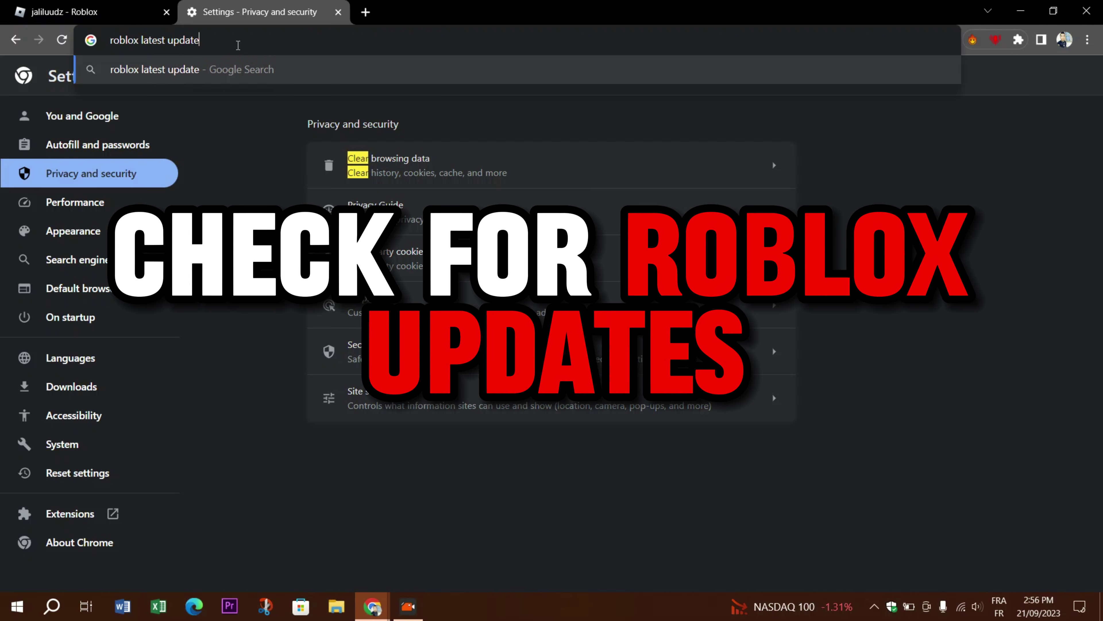
key("Return")
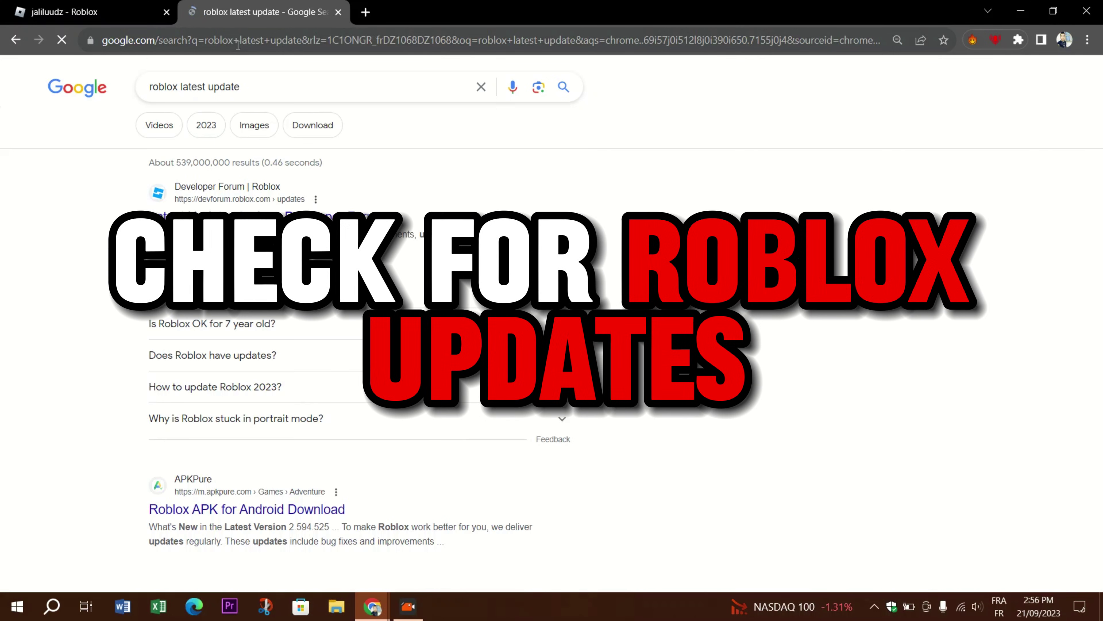
scroll(293, 262, "down", 5)
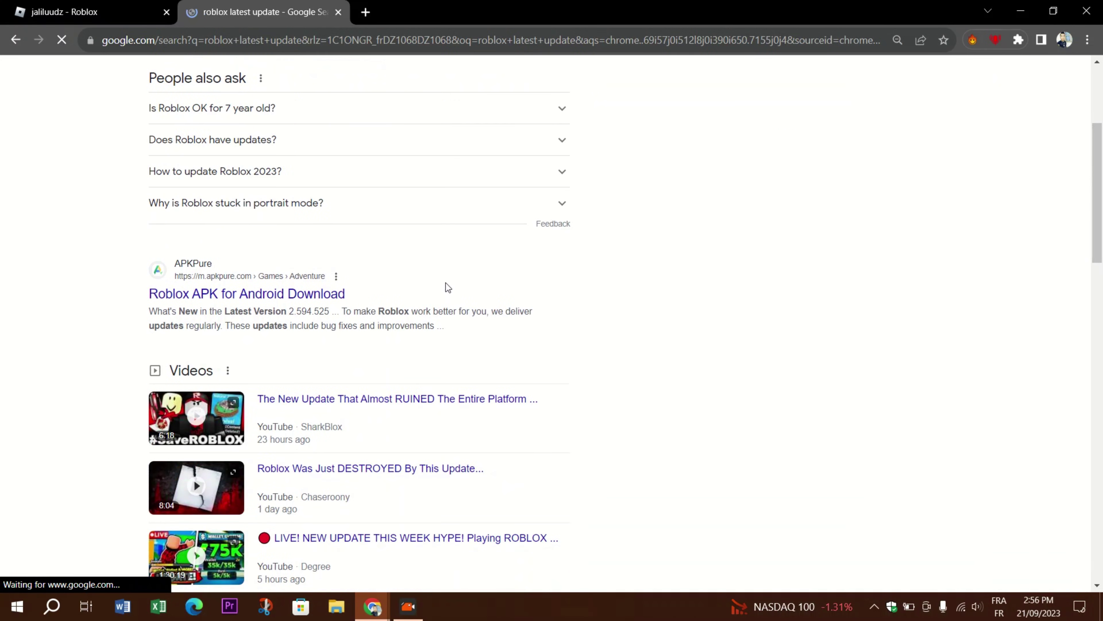
Step: Browse the Roblox Discover page of games, then open Help from the settings gear menu
left_click(99, 5)
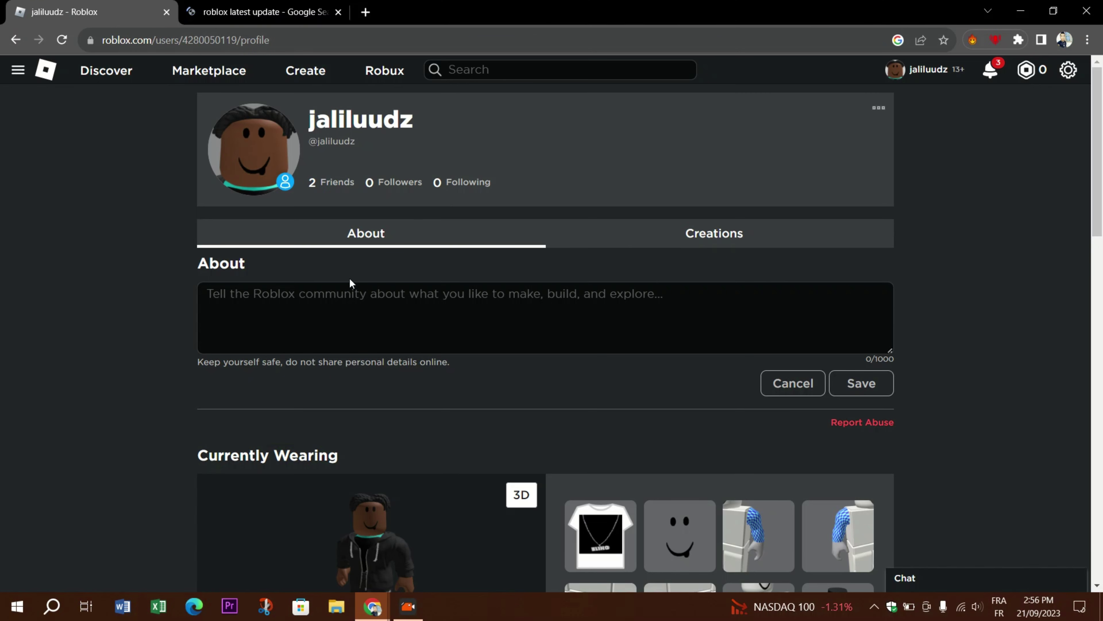
scroll(243, 283, "down", 3)
scroll(117, 204, "up", 3)
left_click(101, 69)
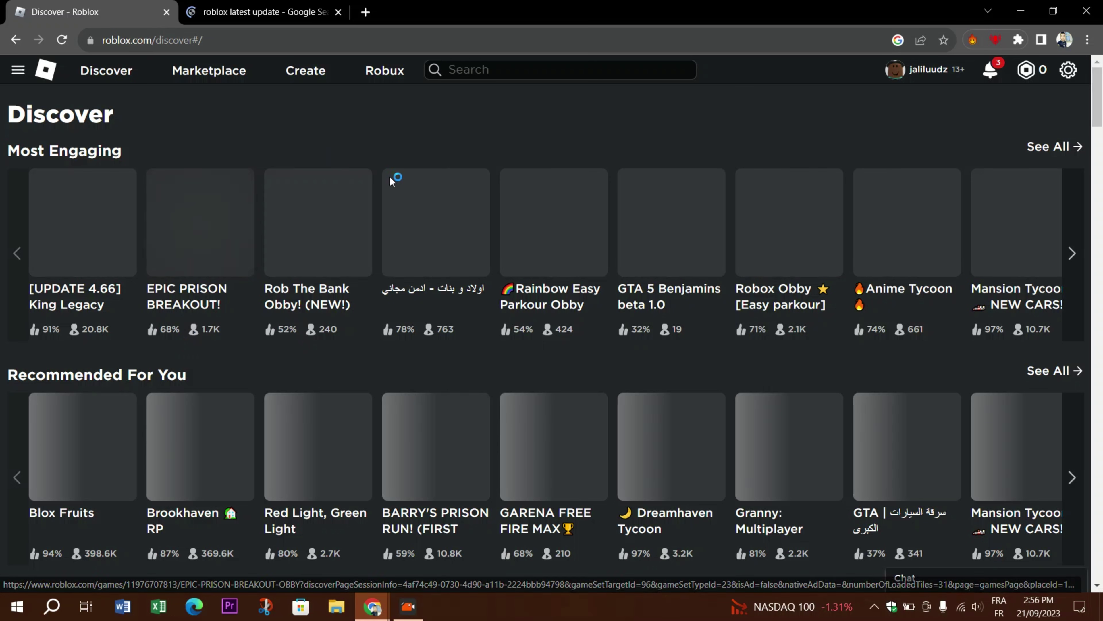
scroll(485, 341, "down", 7)
scroll(486, 348, "up", 3)
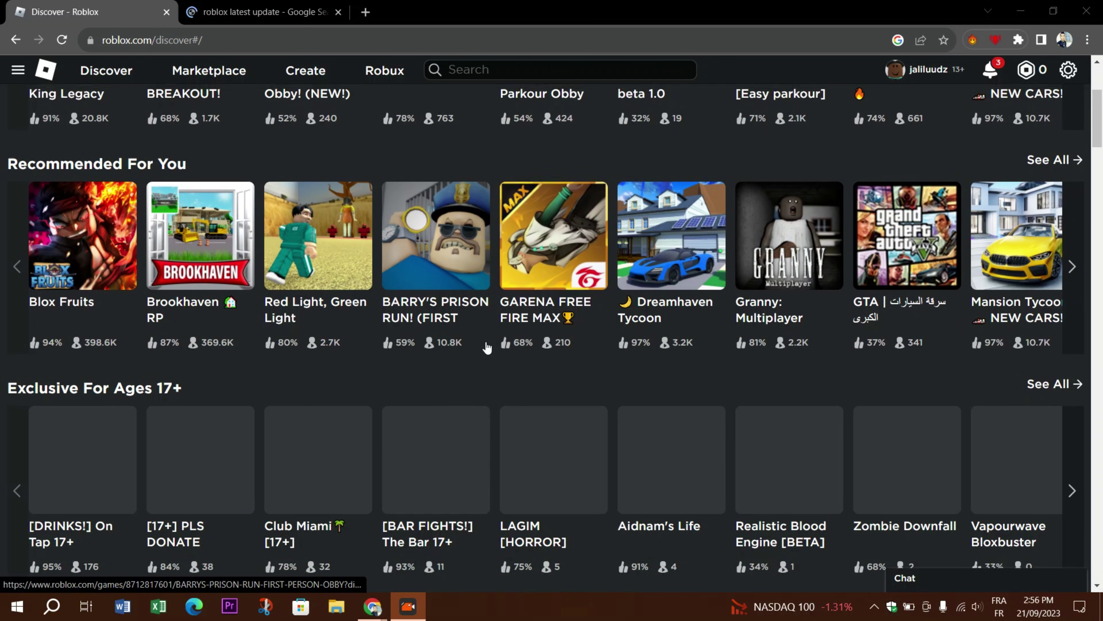
scroll(486, 348, "up", 4)
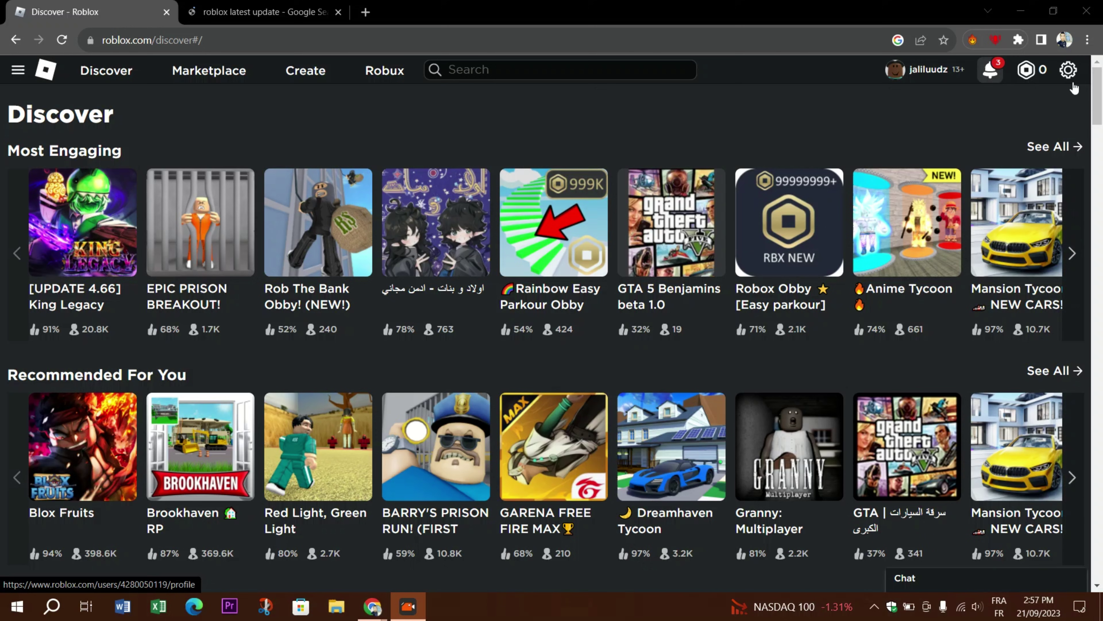
left_click(1073, 72)
left_click(1012, 168)
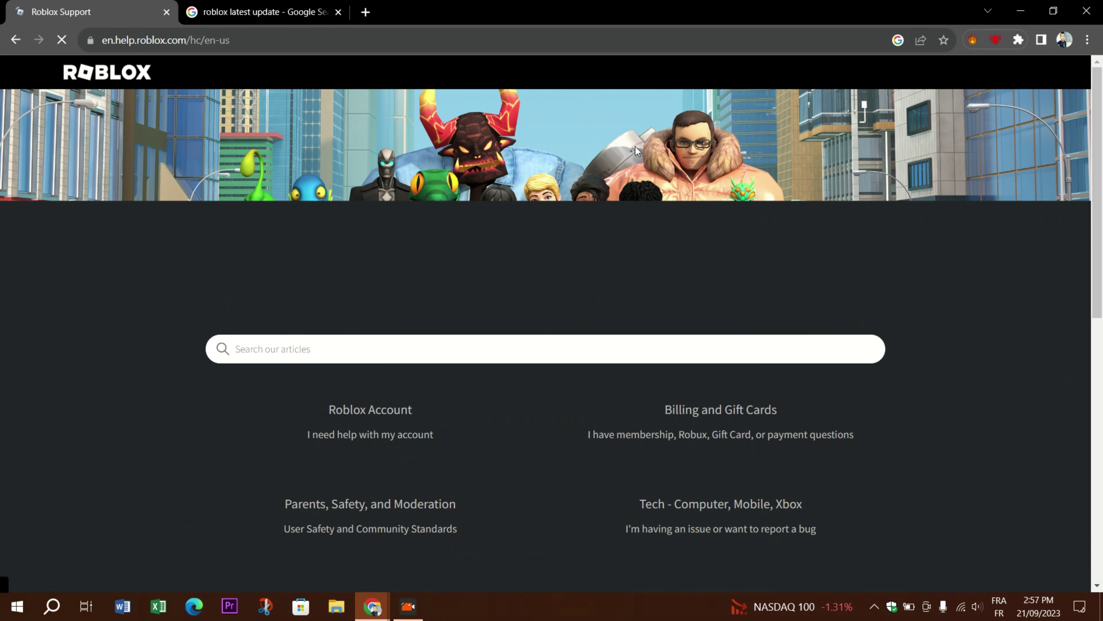
Step: Search the help articles for 'avatar' and open 'My Avatar Is Showing Incorrectly or as a Gray X'
scroll(481, 189, "down", 3)
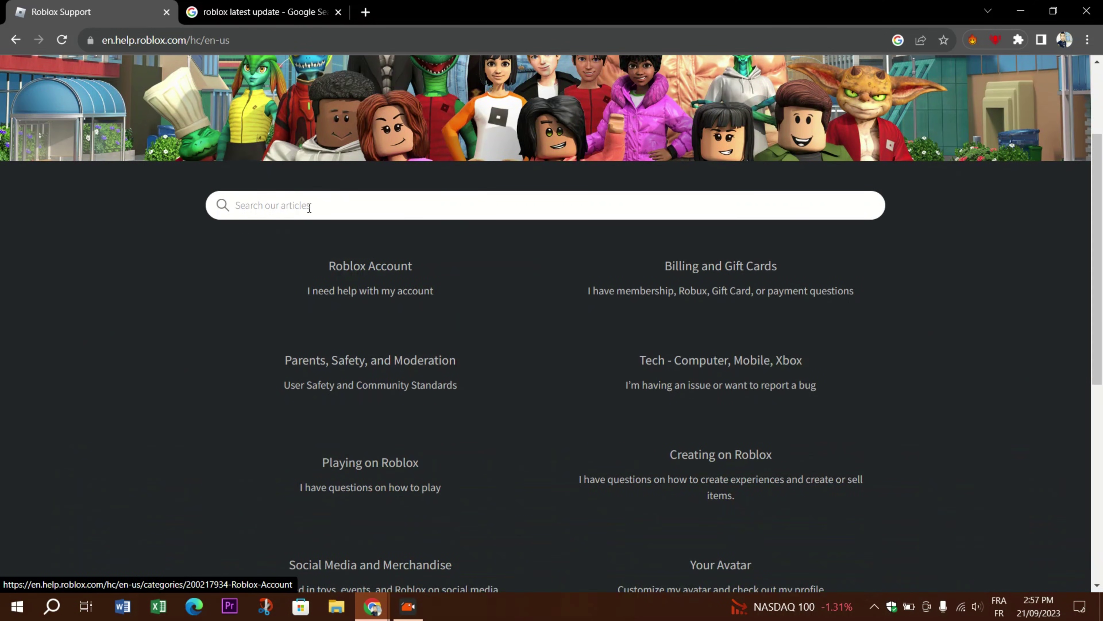
left_click(309, 207)
type("avatar")
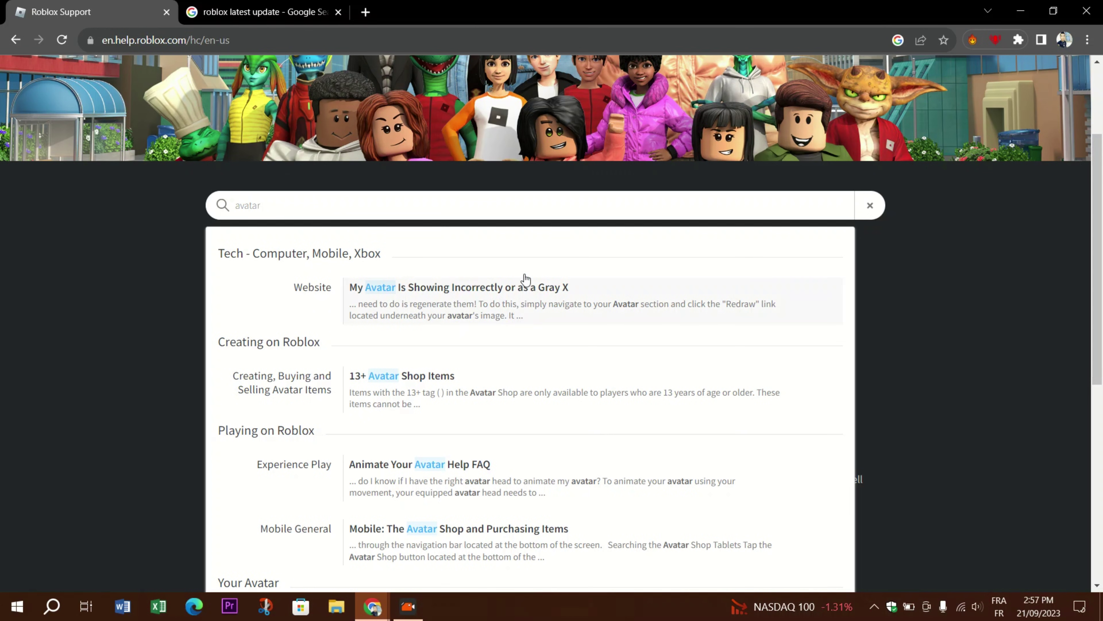
left_click(407, 286)
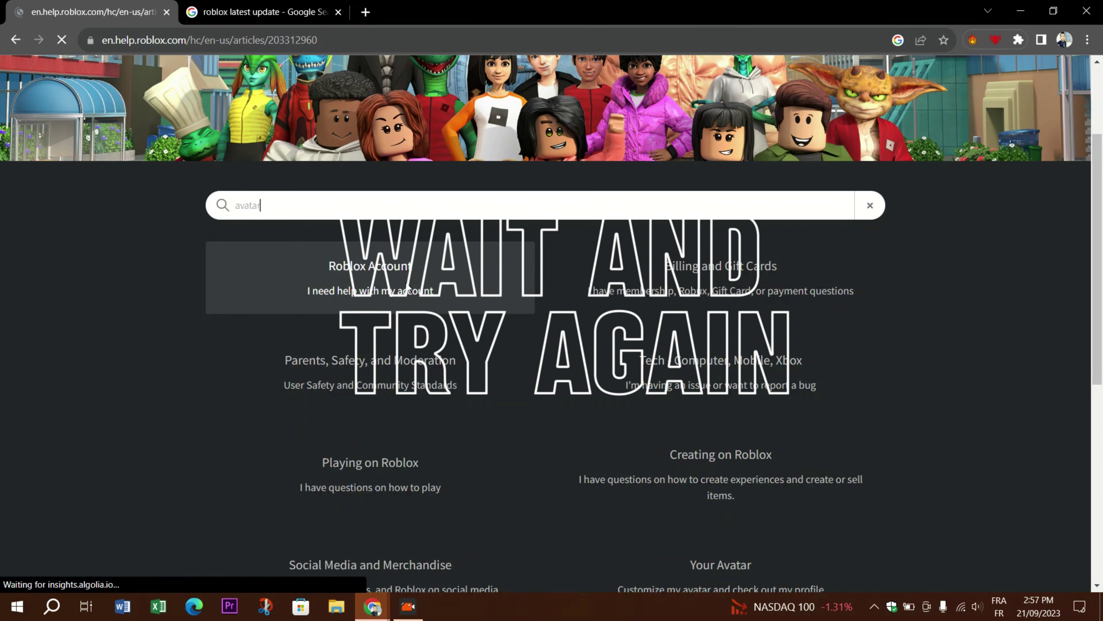
Step: Scroll through the article to read its Re-Draw Your Avatar fix
scroll(663, 266, "down", 8)
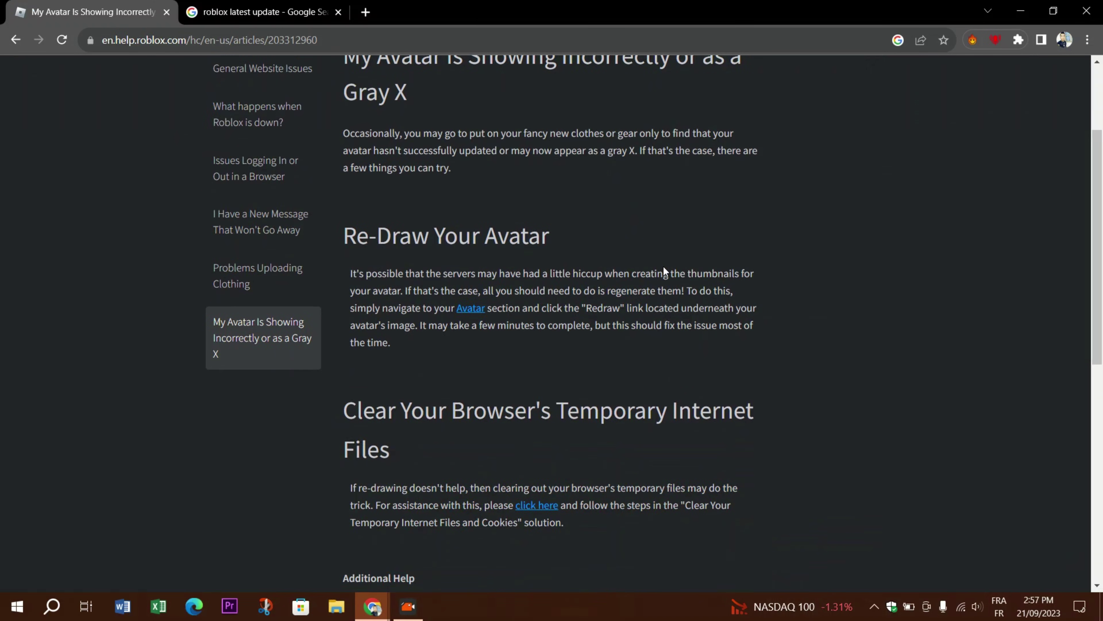
scroll(664, 266, "down", 3)
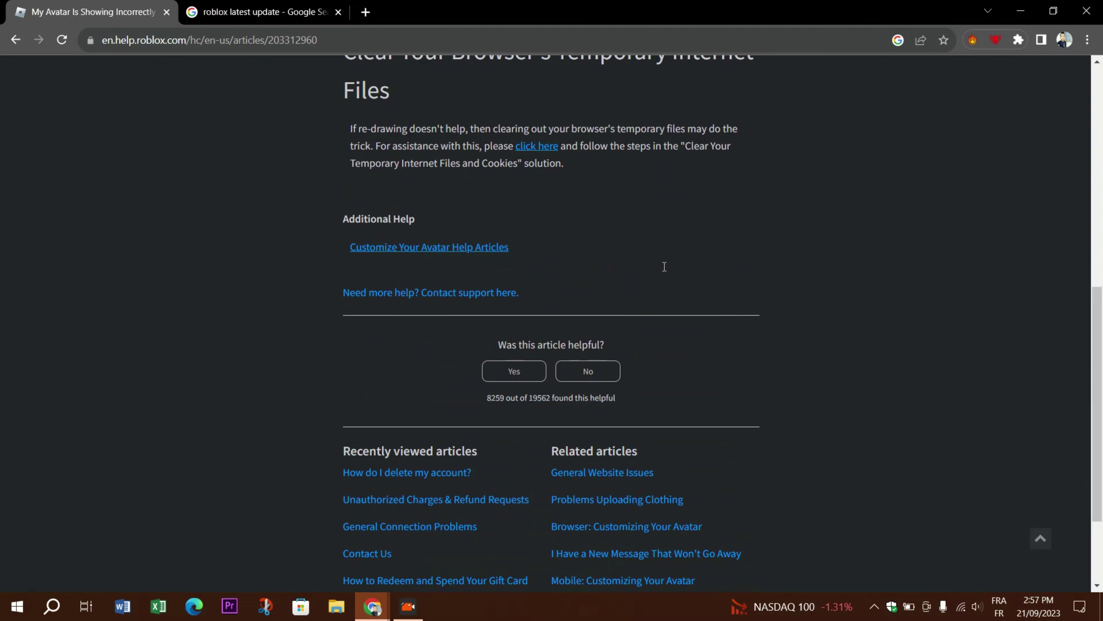
scroll(663, 265, "up", 12)
scroll(664, 267, "down", 2)
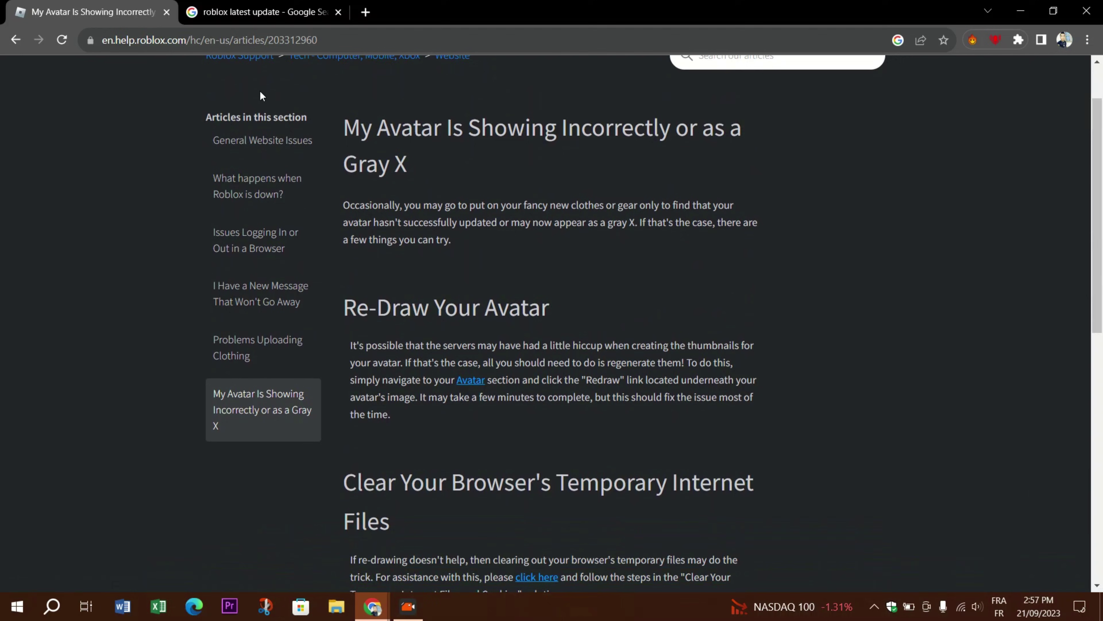
scroll(259, 90, "up", 3)
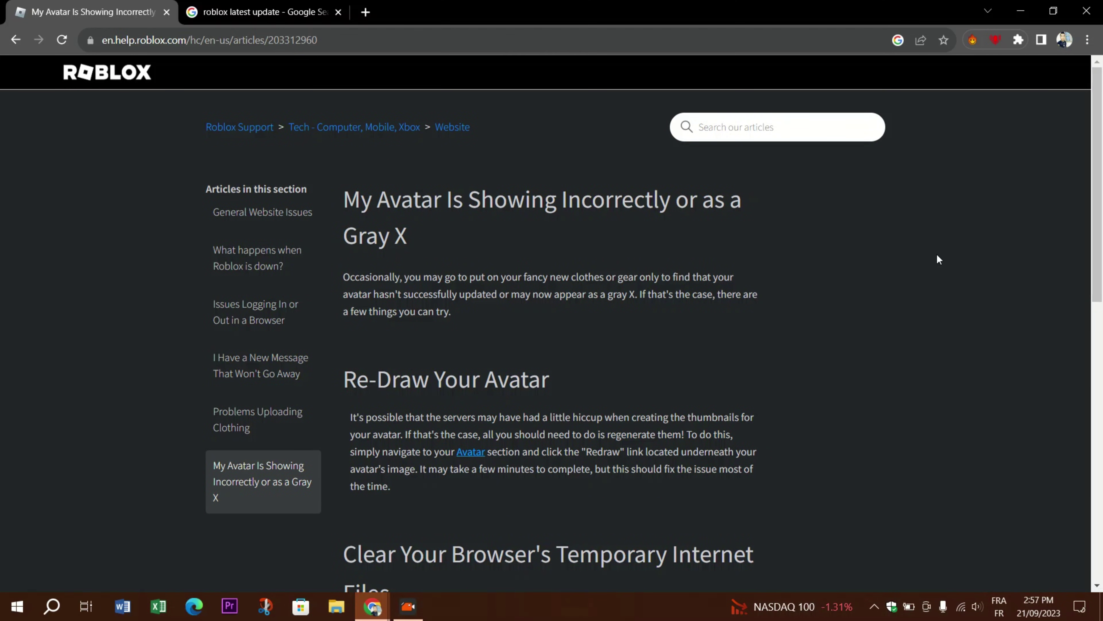
scroll(577, 277, "down", 2)
scroll(261, 130, "up", 2)
scroll(511, 322, "down", 10)
scroll(513, 326, "down", 2)
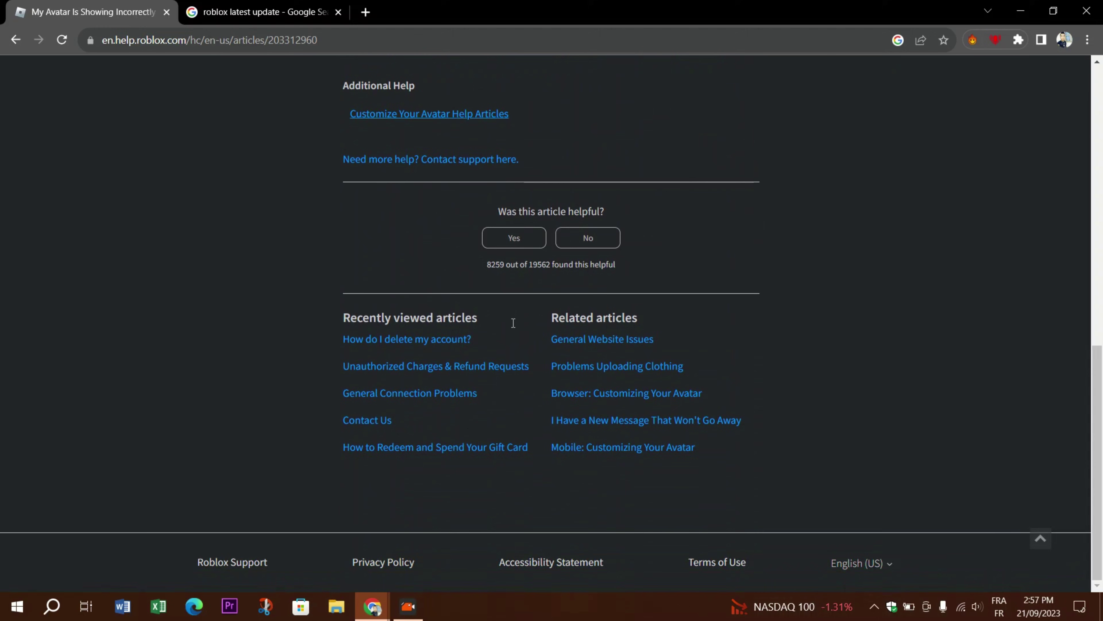
scroll(512, 327, "up", 15)
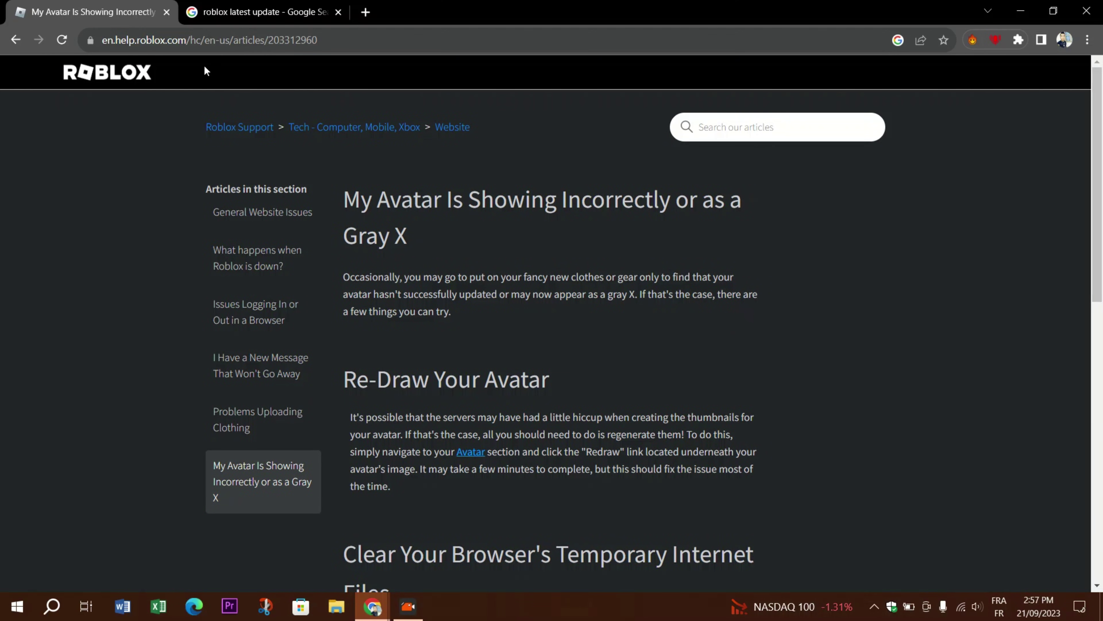
Step: Use the ROBLOX header logo to return to the Support home page and its help categories
left_click(79, 89)
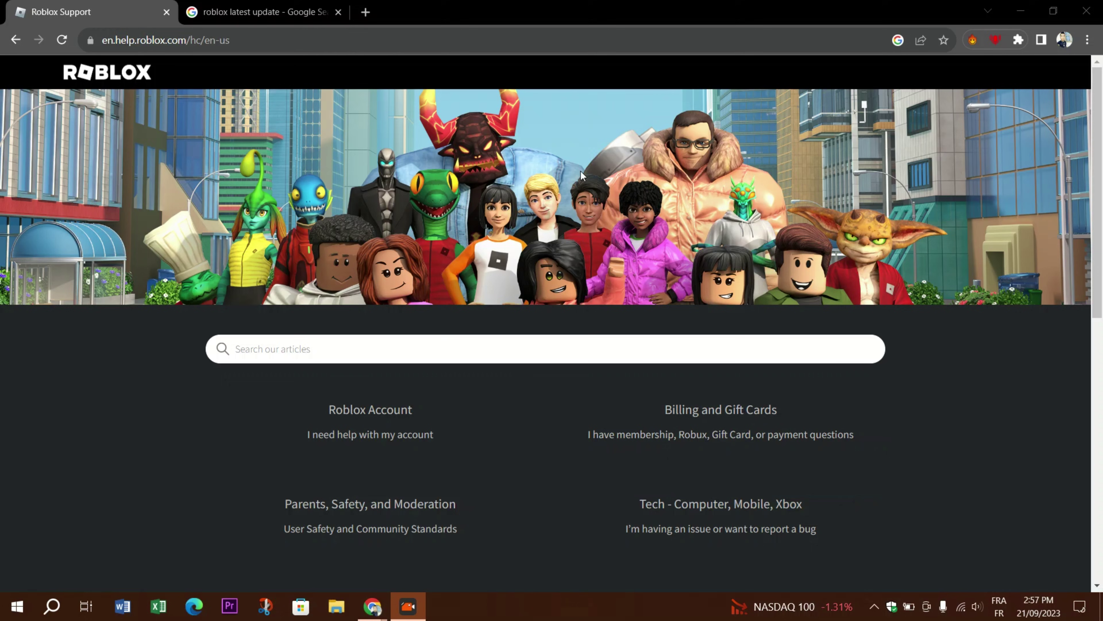
scroll(520, 189, "down", 3)
scroll(520, 188, "up", 3)
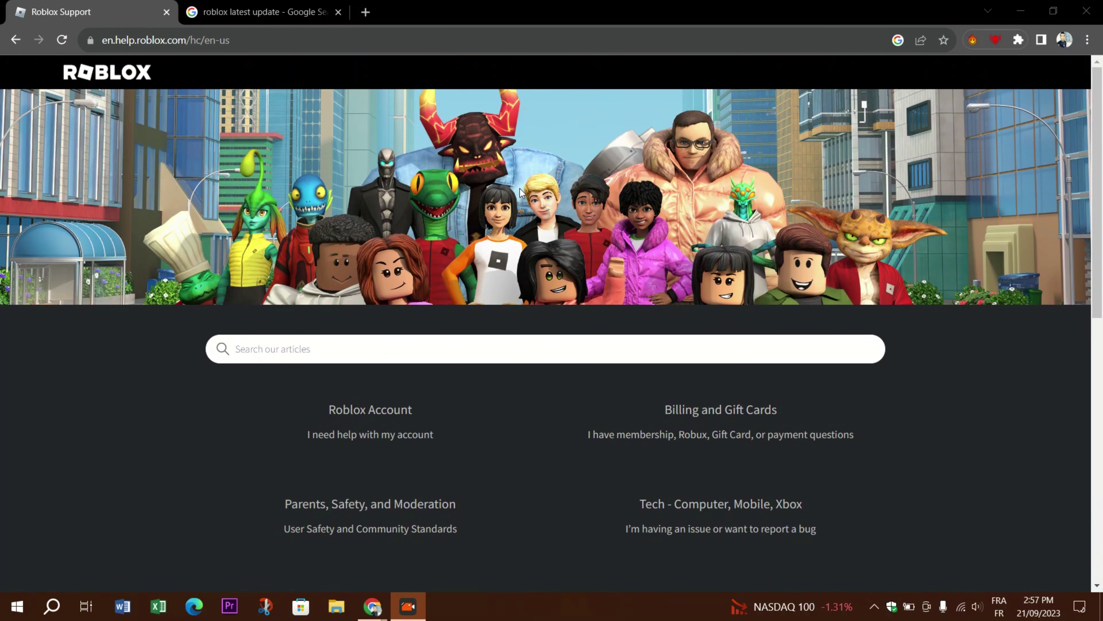